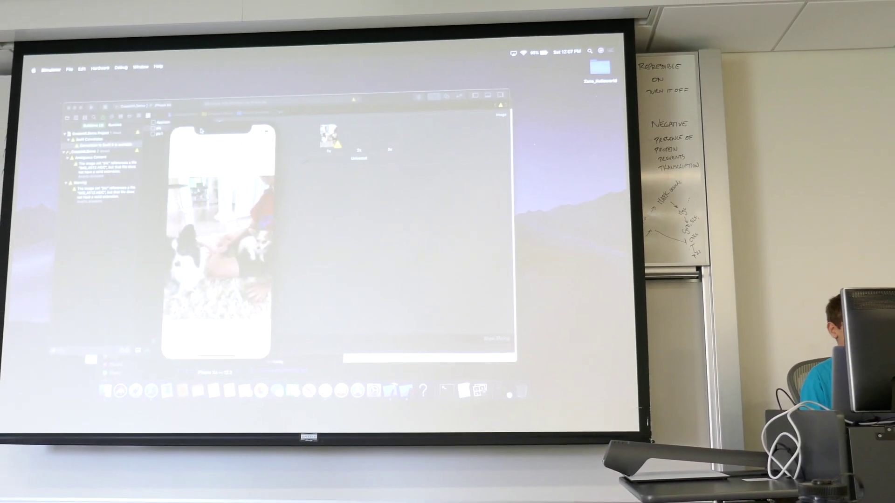
# Step: Bring the Xcode project window in front of the iPhone Simulator's dog photo
pyautogui.click(152, 161)
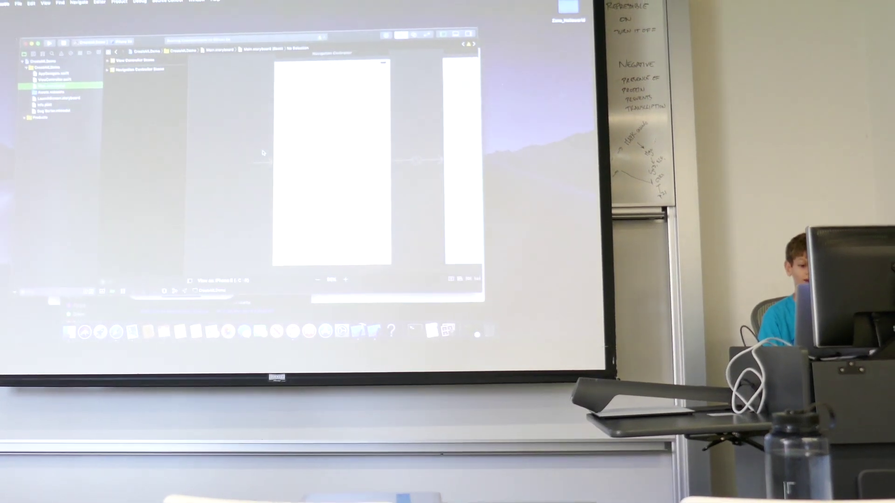
pyautogui.hscroll(3, 263, 152)
pyautogui.scroll(-2, 263, 152)
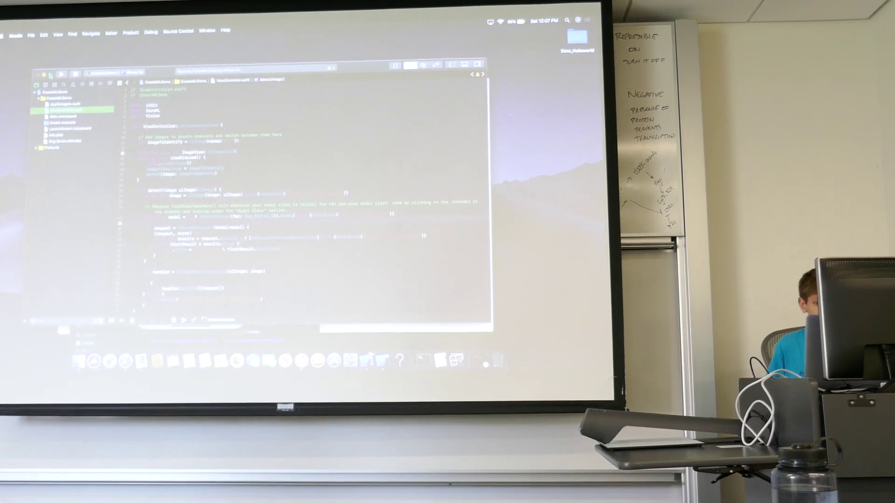
# Step: Switch the Xcode project window to full screen with Ctrl-Cmd-F
pyautogui.press('ctrl+super+f')
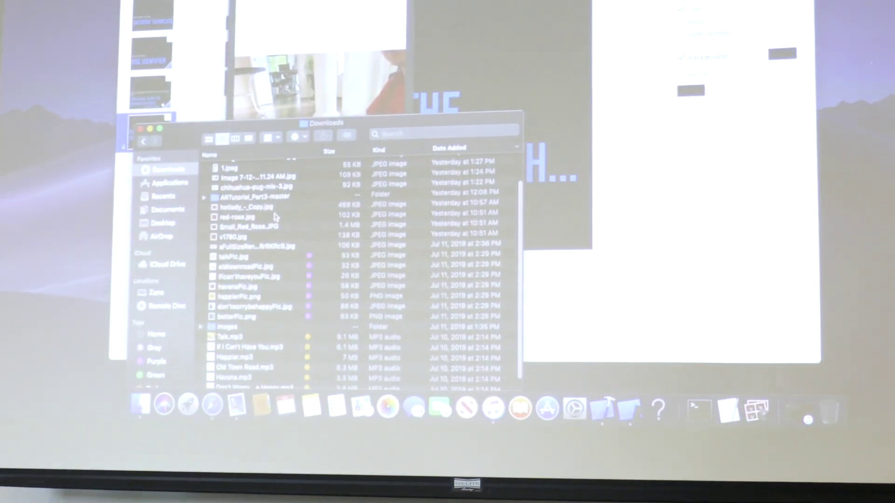
pyautogui.scroll(3, 275, 218)
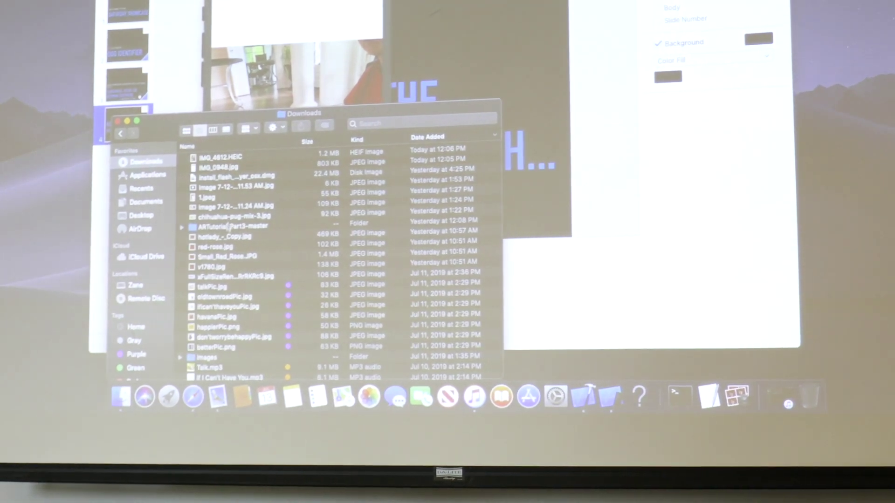
# Step: Show the Desktop folder in the Finder window instead of Downloads
pyautogui.click(133, 219)
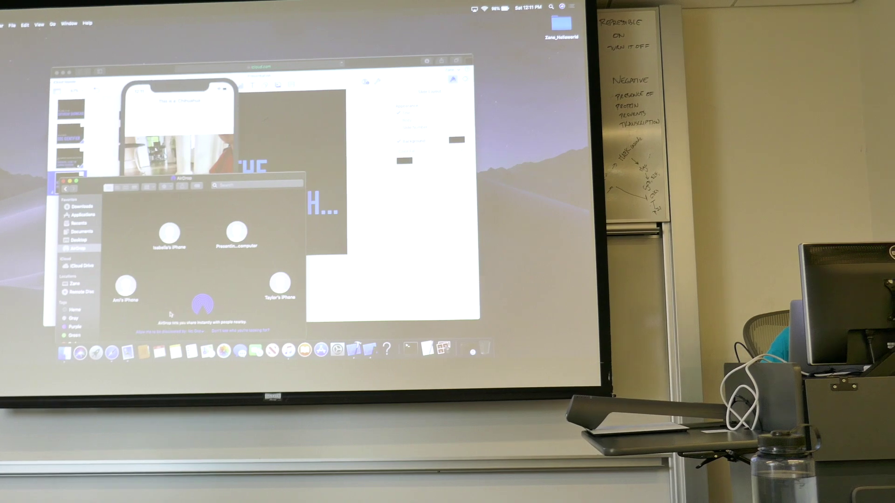
# Step: Leave Finder's AirDrop window and return to the full-screen Xcode code editor
pyautogui.press('super+Tab')
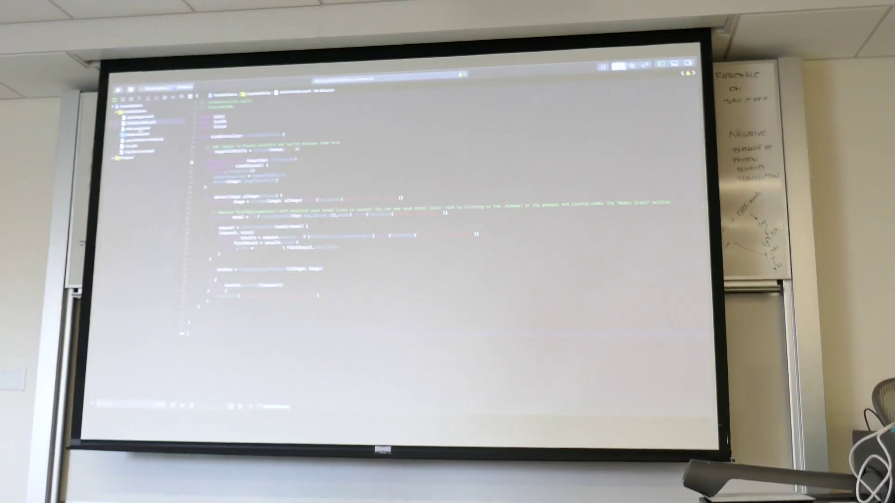
# Step: Select Assets.xcassets in the project navigator to show the pic image set
pyautogui.click(143, 138)
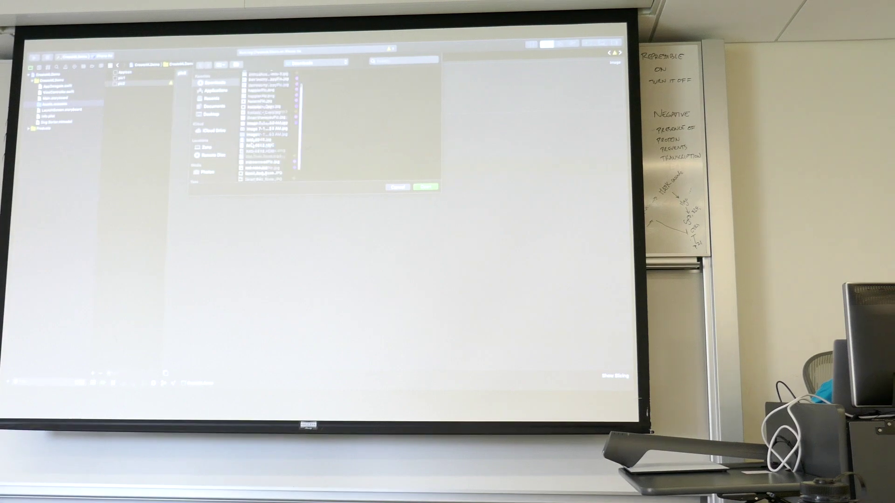
pyautogui.scroll(-3, 269, 126)
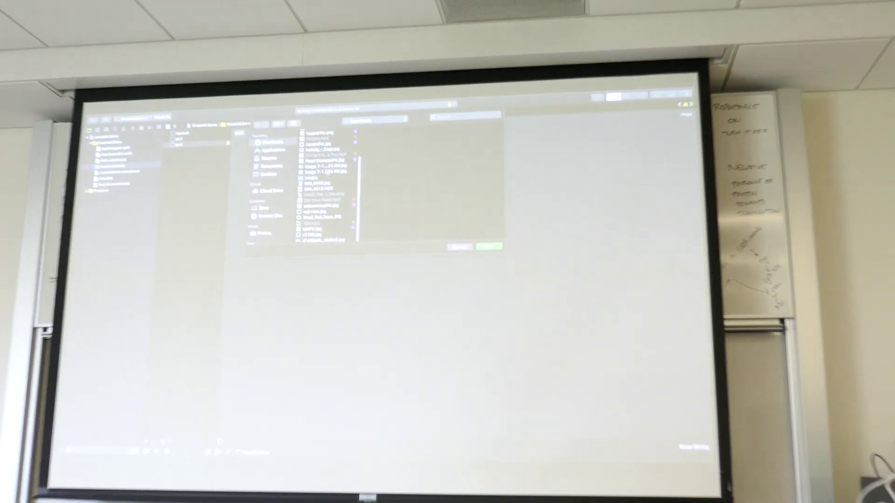
# Step: Import 'Image 7-12-19 at 11.53 AM.jpg' into the asset catalog
pyautogui.click(322, 170)
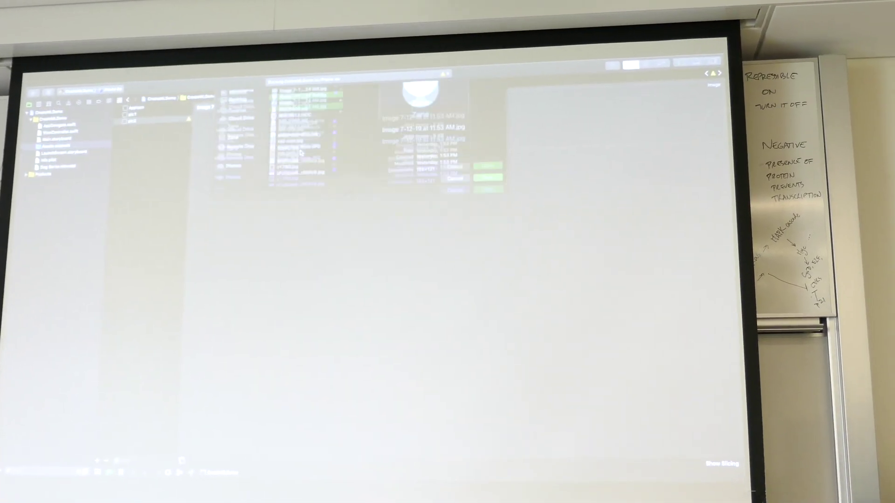
pyautogui.press('Return')
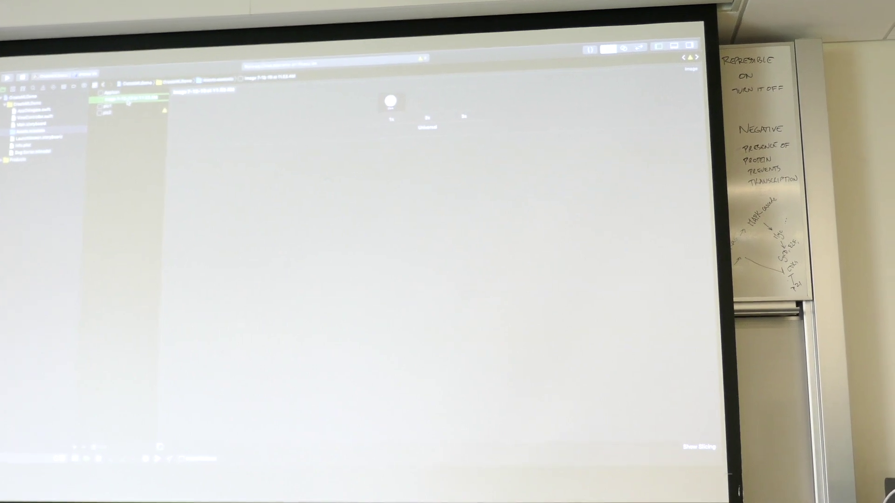